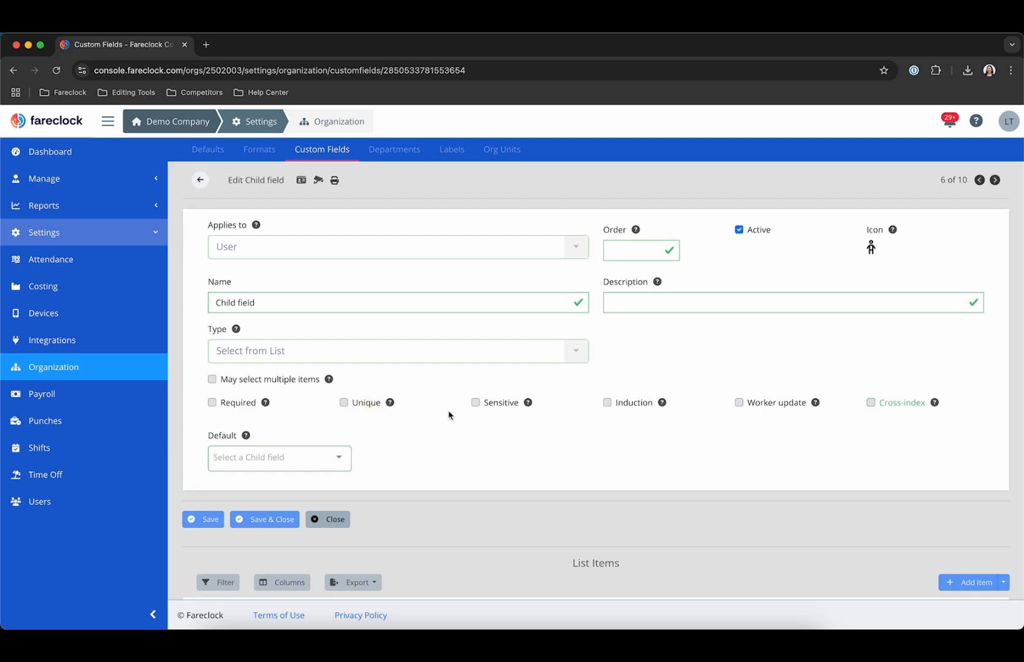
Scroll back to the top of the Child field's edit form.
scroll(449, 416, "up", 1)
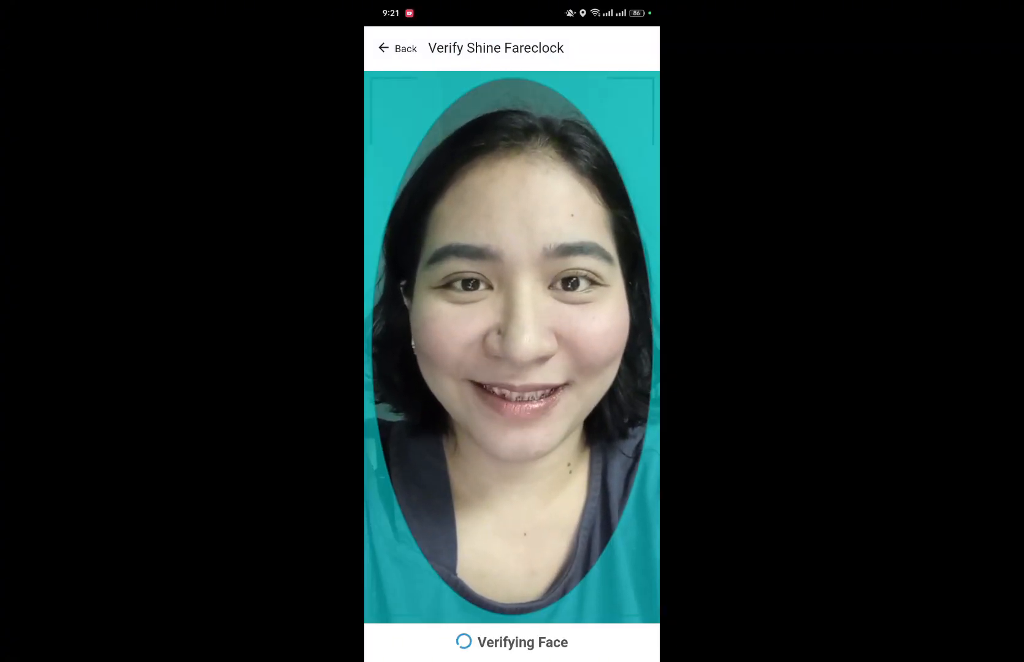
Answer the mood check GOOD and note 'I will be having a client meeting later at 10 AM'.
left_click(512, 325)
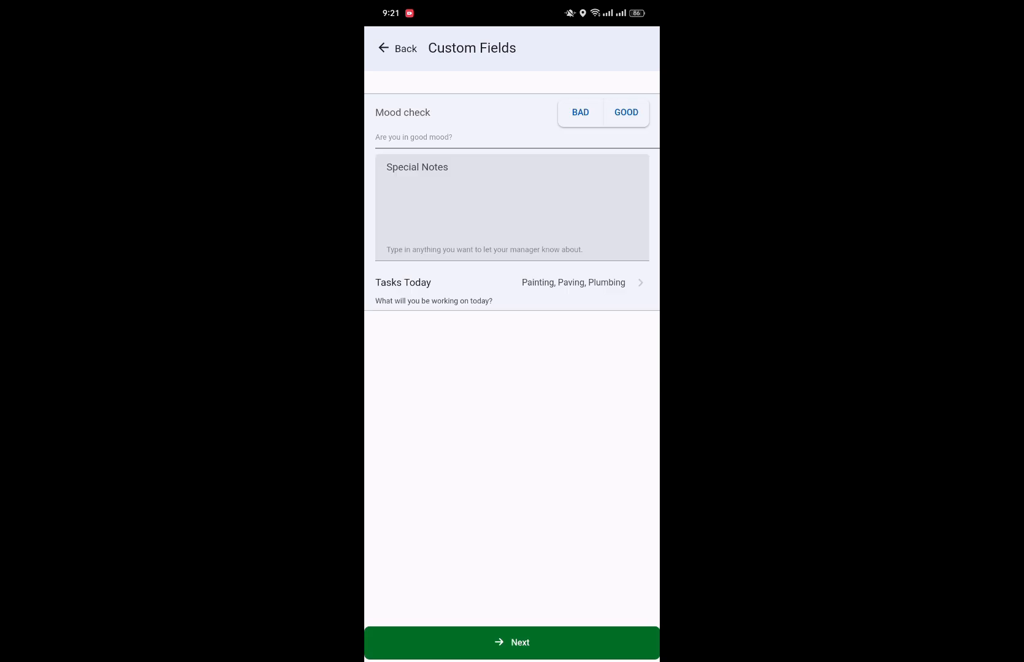
left_click(626, 112)
left_click(512, 214)
type("I will be having")
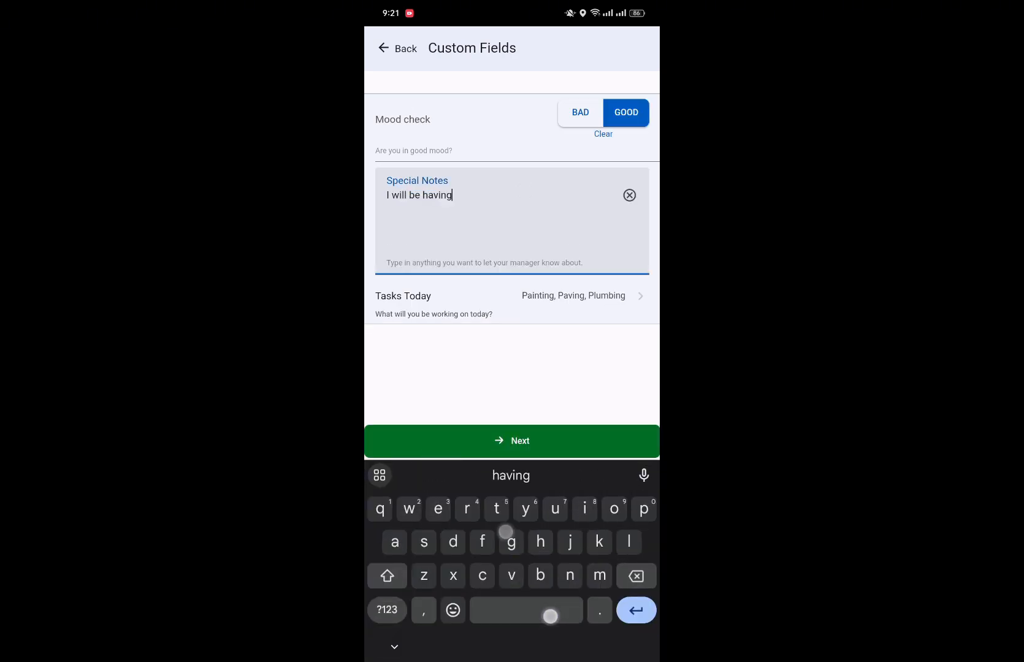
type(" a client meeting later at 10 AM")
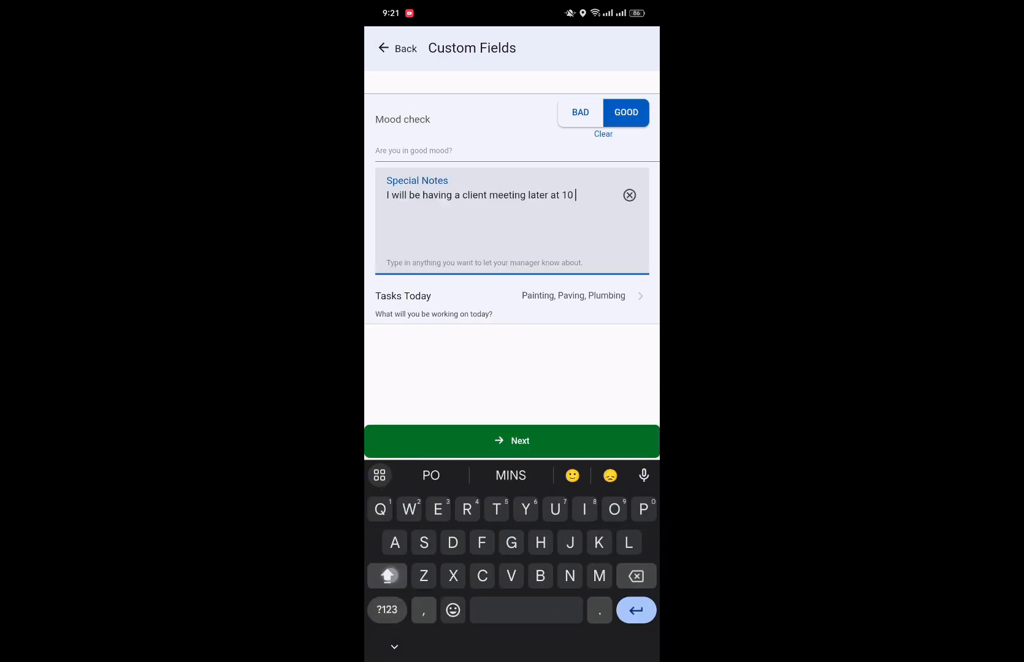
Remove Paving and Plumbing so Painting is today's only task, and submit the clock-in.
left_click(512, 297)
left_click(382, 188)
left_click(382, 222)
left_click(633, 48)
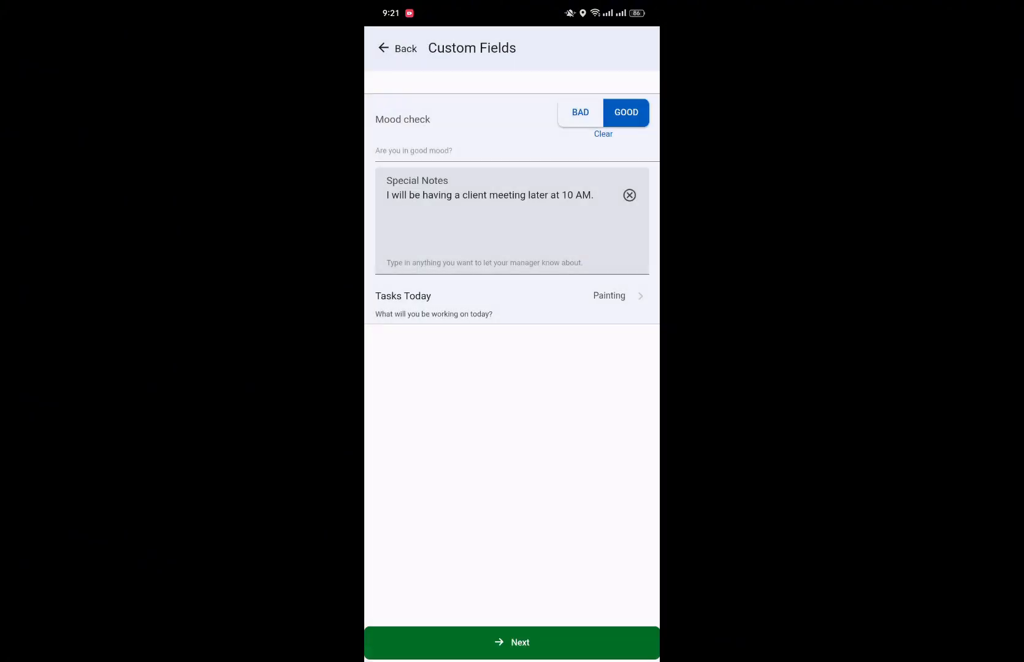
left_click(512, 642)
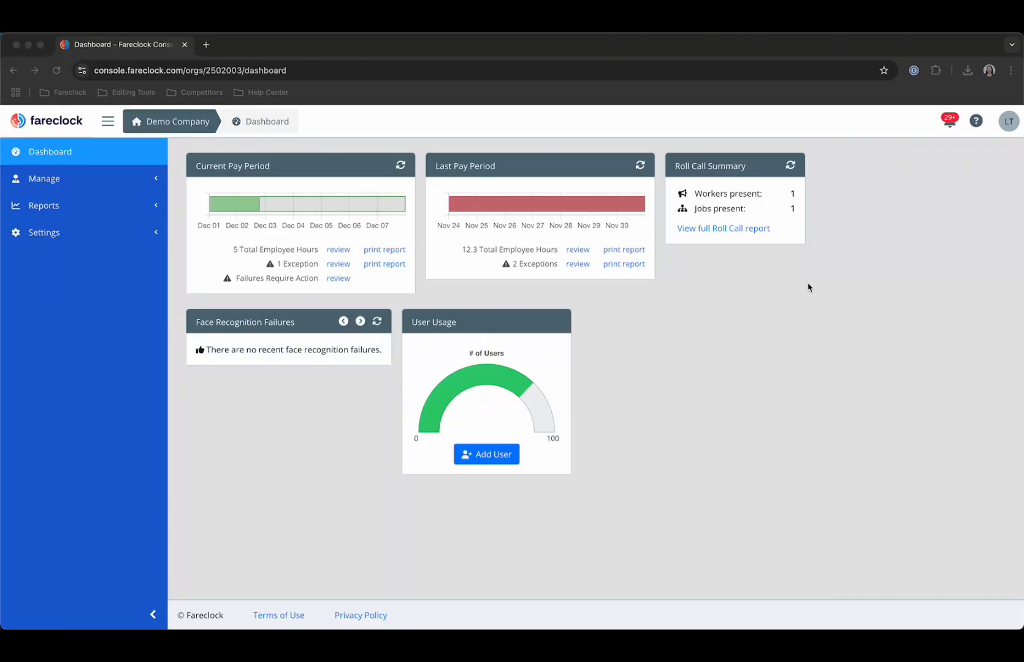
Go to Settings > Organization > Custom Fields to list the four Punch and six User fields.
left_click(49, 235)
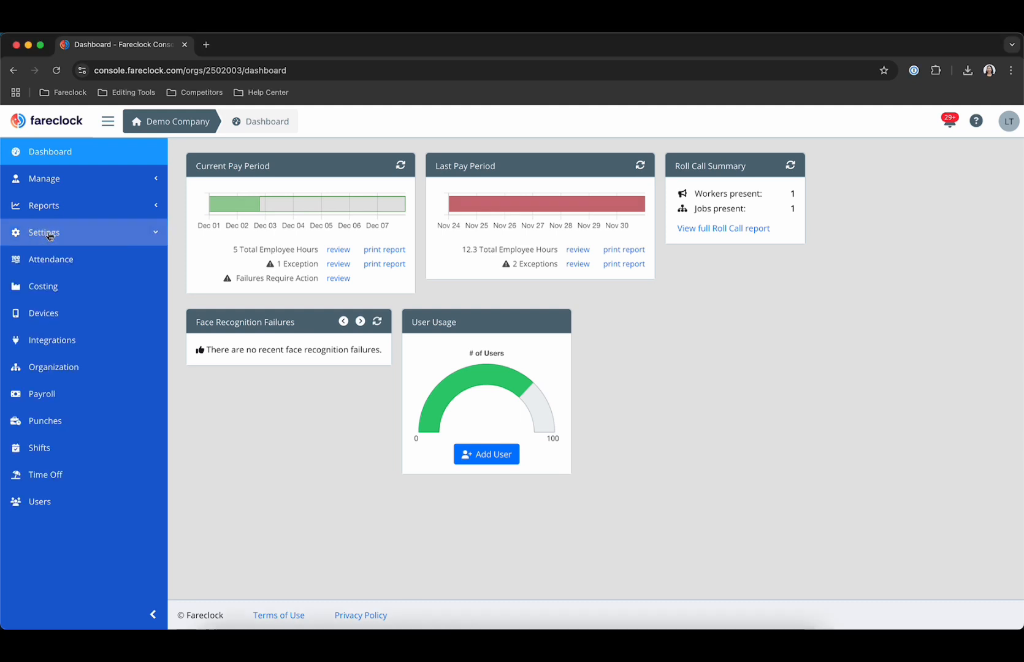
left_click(64, 366)
left_click(321, 155)
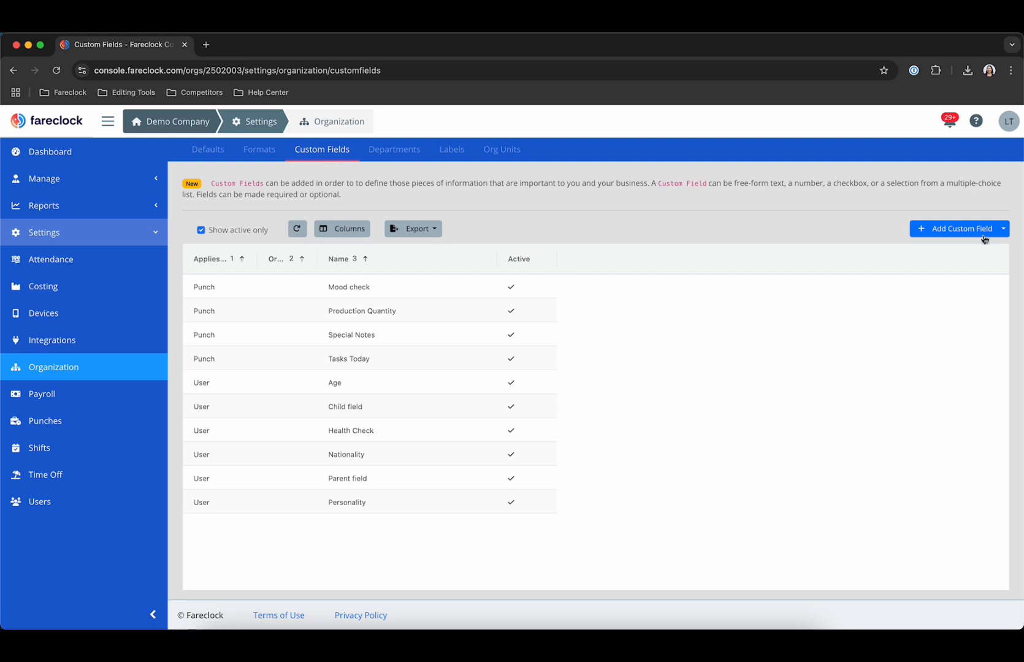
Start a new custom field and try Applies to User, then Shift.
left_click(960, 233)
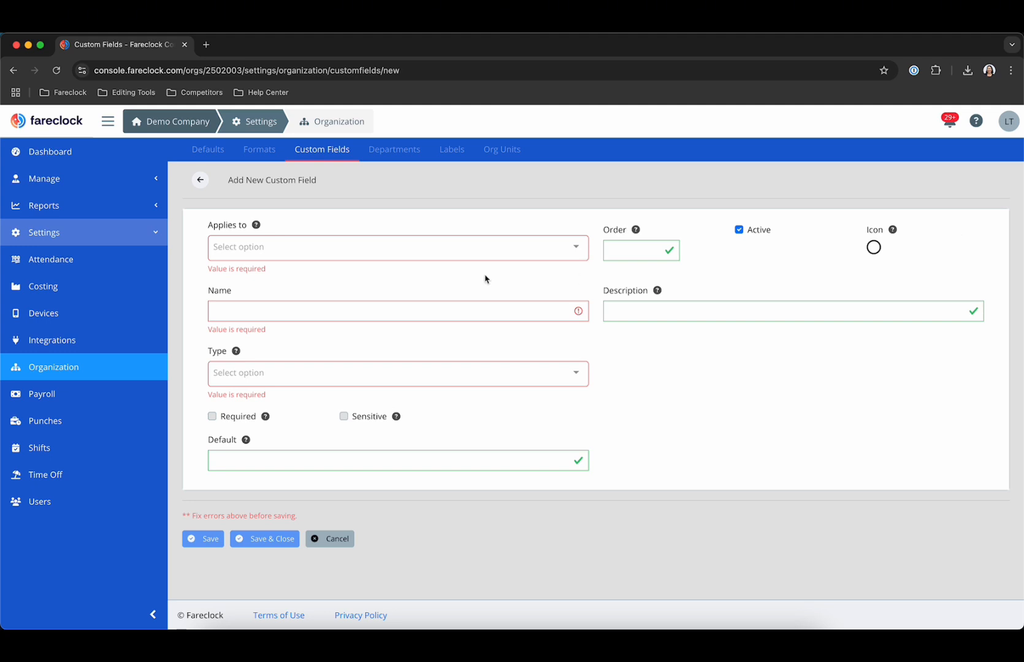
left_click(275, 249)
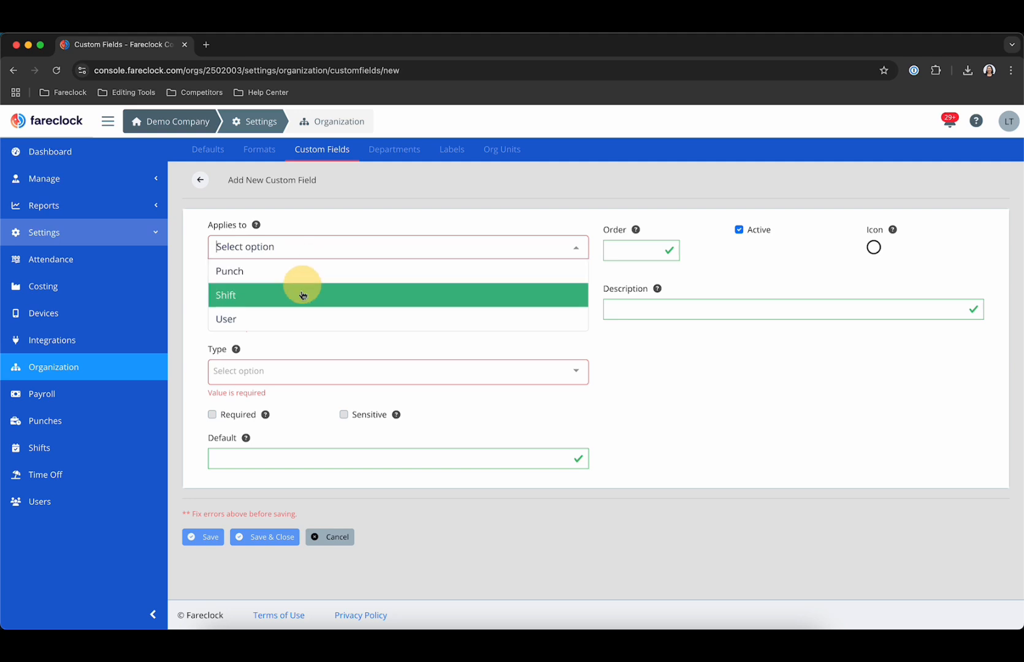
left_click(295, 322)
left_click(324, 252)
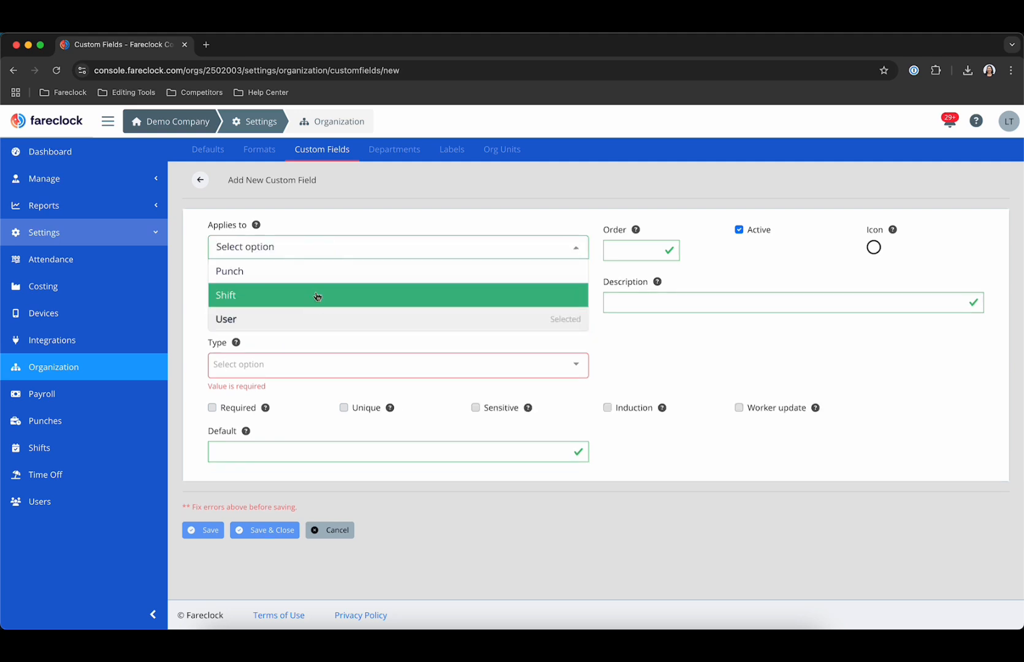
left_click(316, 295)
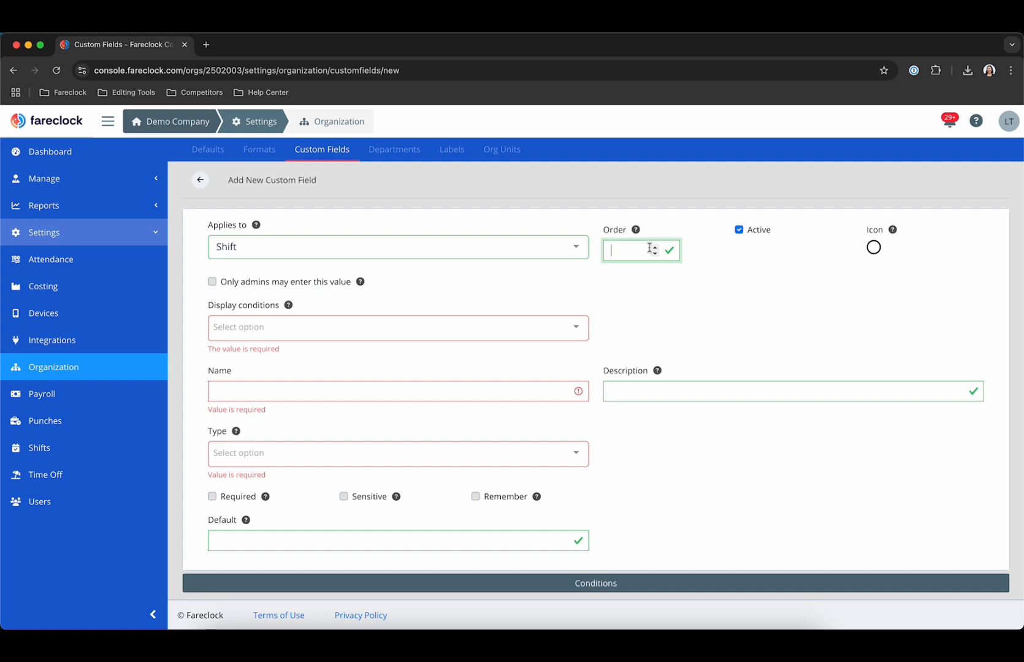
Set Order to 2, toggle Active off and on, and return Applies to User.
type("3")
key("BackSpace")
type("2")
left_click(739, 230)
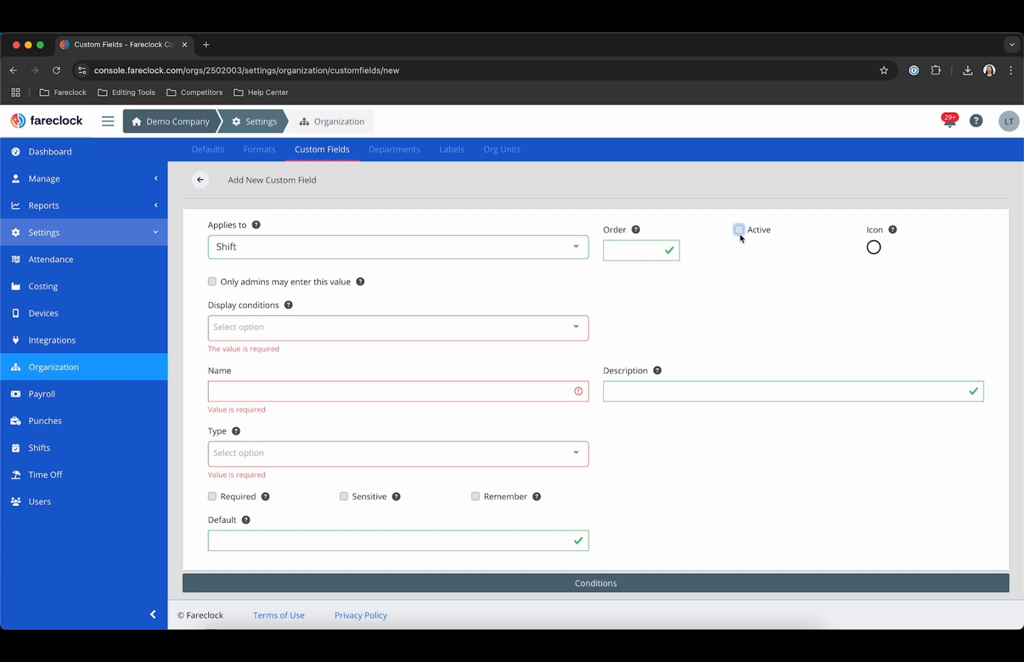
left_click(739, 230)
left_click(392, 302)
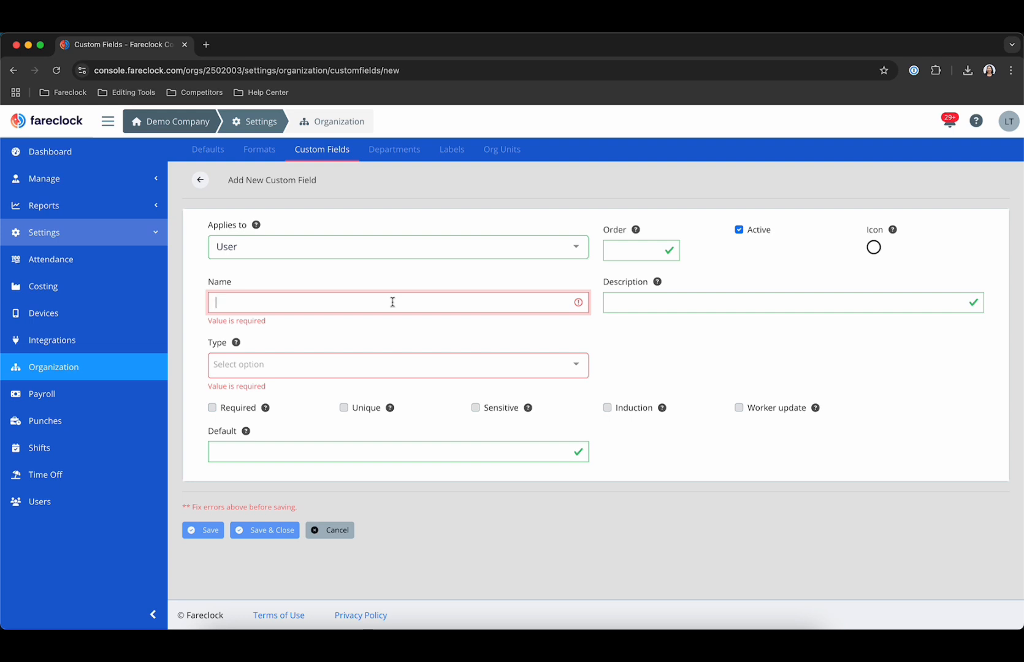
Read and dismiss the help text for the Description field.
left_click(667, 304)
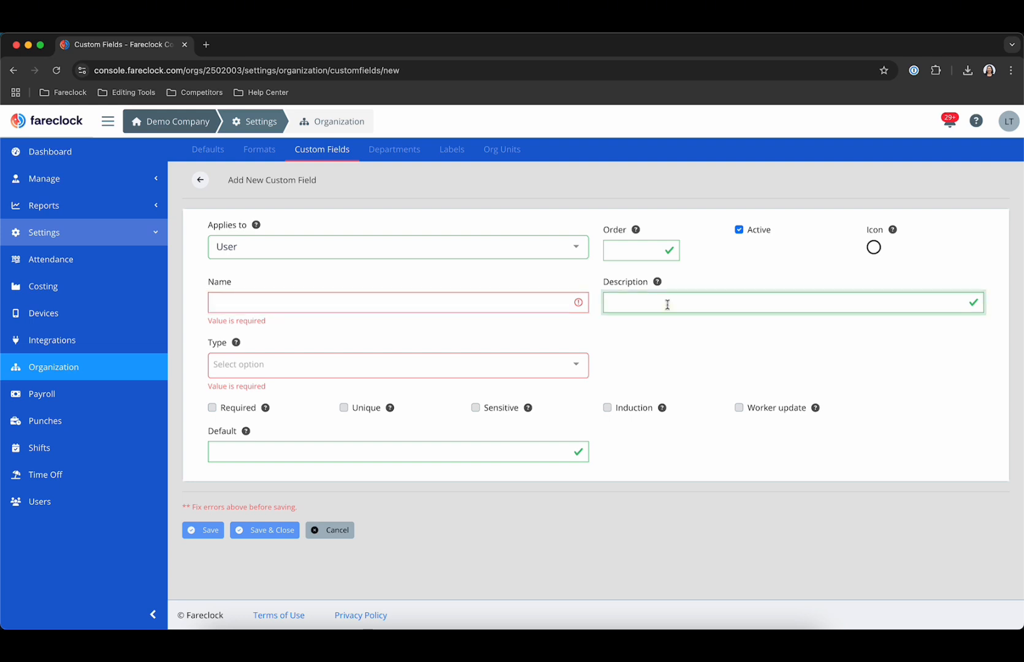
left_click_drag(636, 282, 657, 282)
left_click(711, 283)
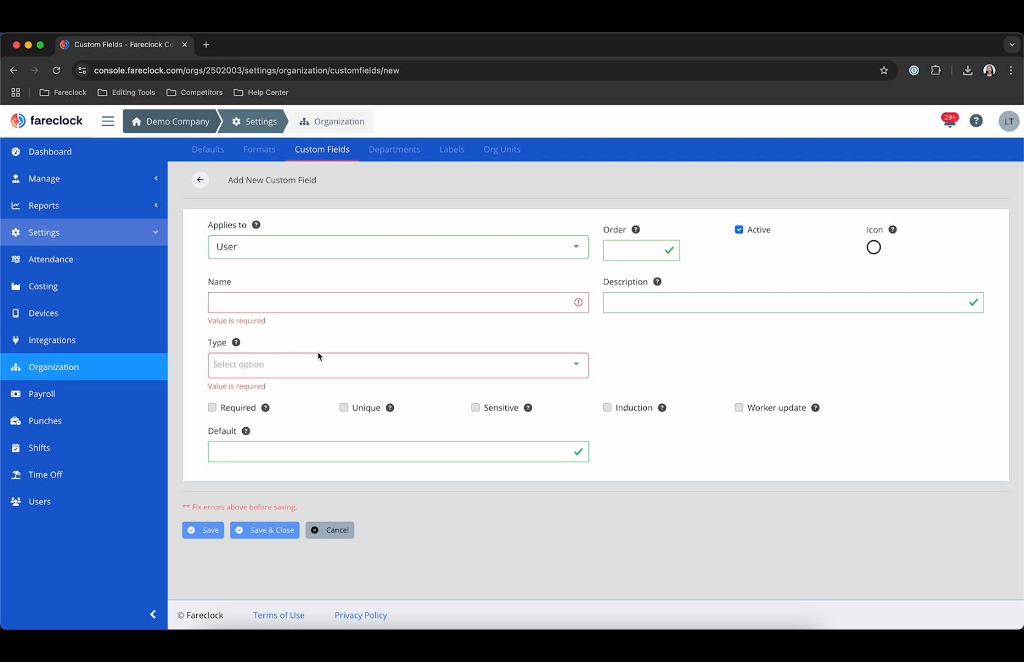
Try the Yes / No, Number and Text types, tick Unique, and settle on Select from List.
left_click(330, 372)
left_click(317, 462)
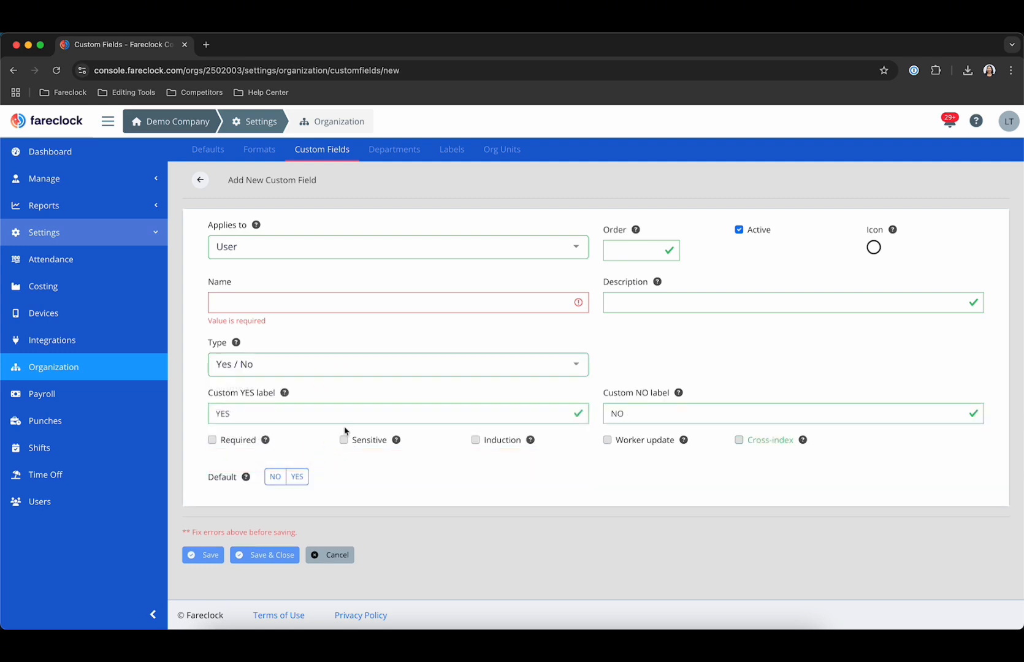
left_click(414, 373)
left_click(393, 390)
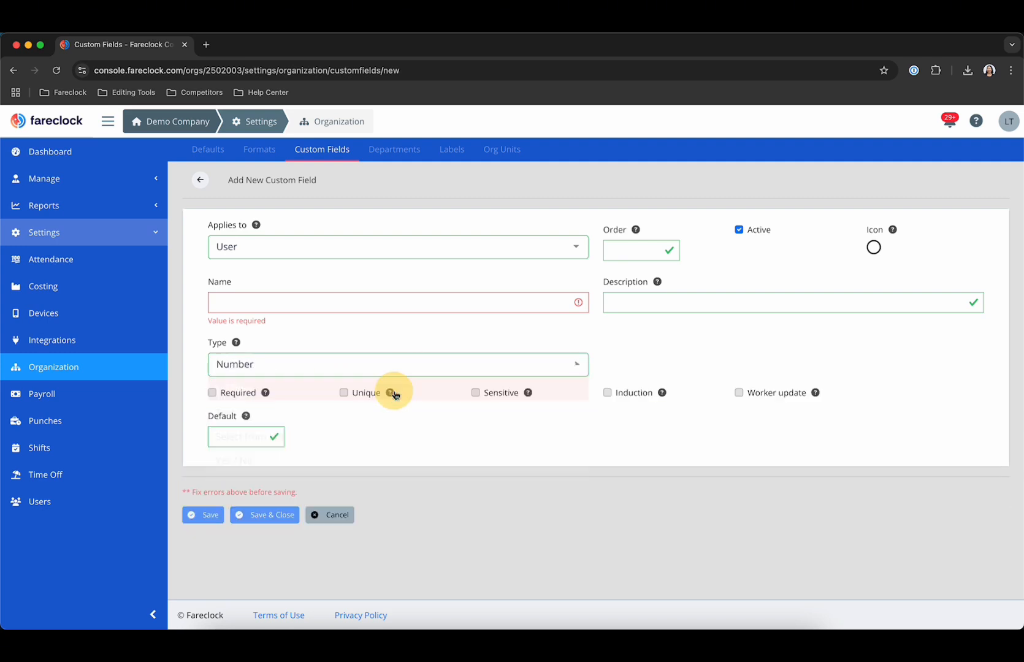
mouse_move(391, 392)
left_click(419, 363)
left_click(476, 363)
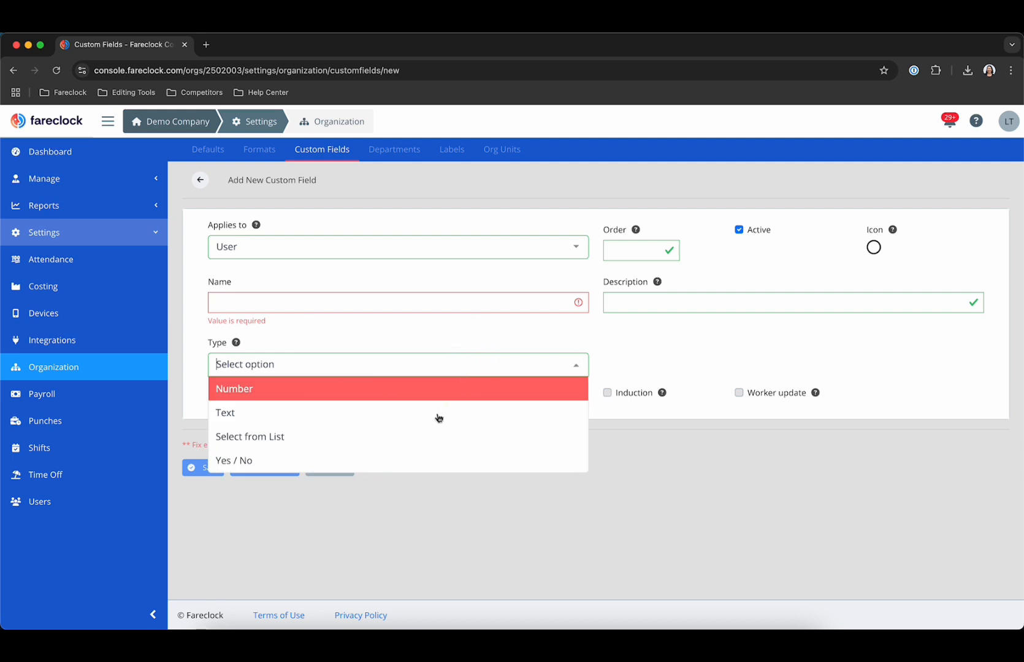
left_click(428, 422)
left_click(456, 372)
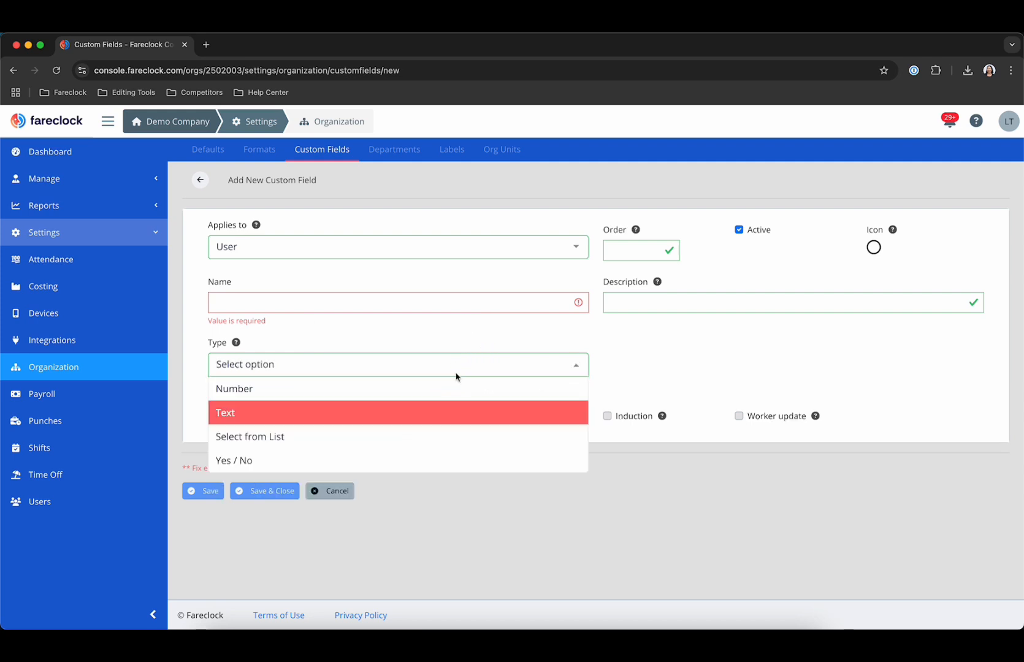
left_click(437, 432)
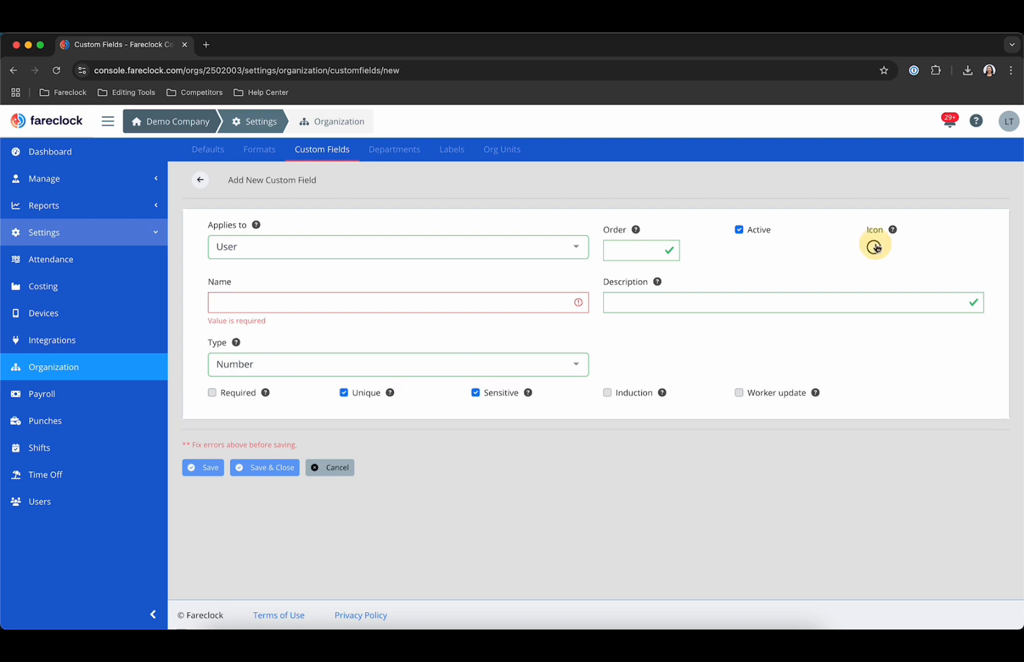
left_click(874, 245)
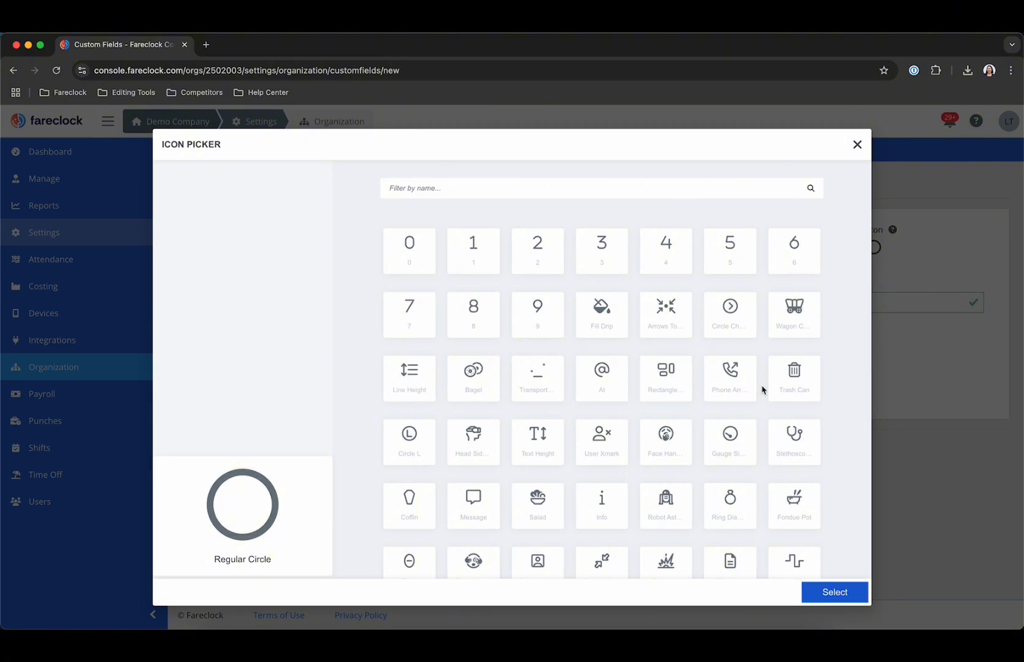
scroll(763, 390, "down", 5)
scroll(763, 390, "down", 8)
scroll(763, 390, "down", 10)
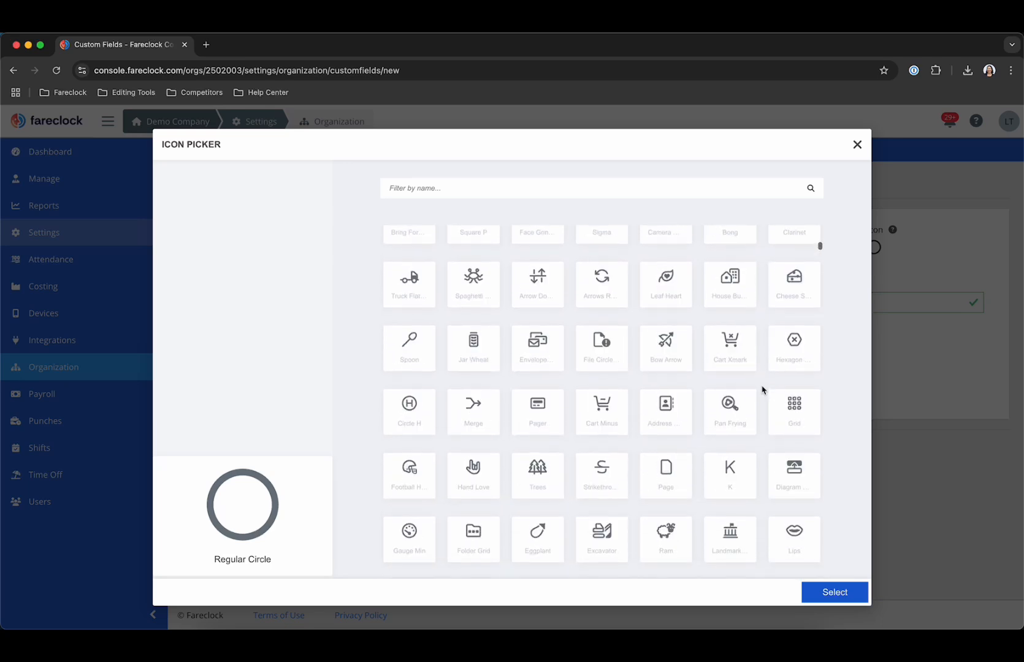
key("Escape")
left_click(225, 419)
left_click(226, 419)
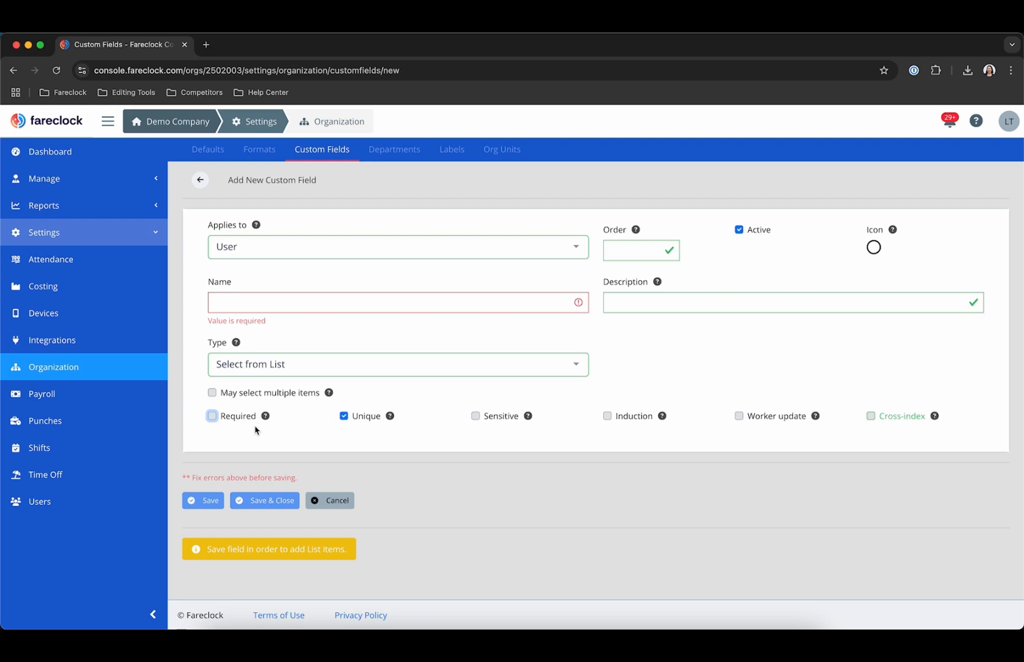
Tick the Sensitive checkbox on the new field's form.
left_click(504, 422)
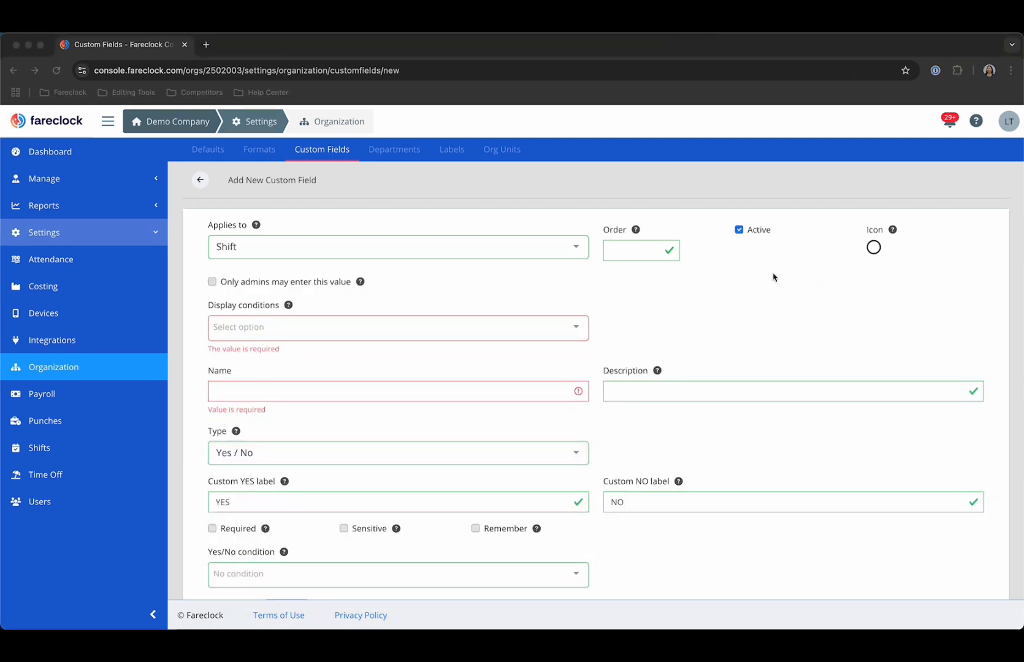
Set Applies to Shift and list the Start Shift, End Shift and Update during Shift display conditions.
left_click(417, 257)
left_click(404, 295)
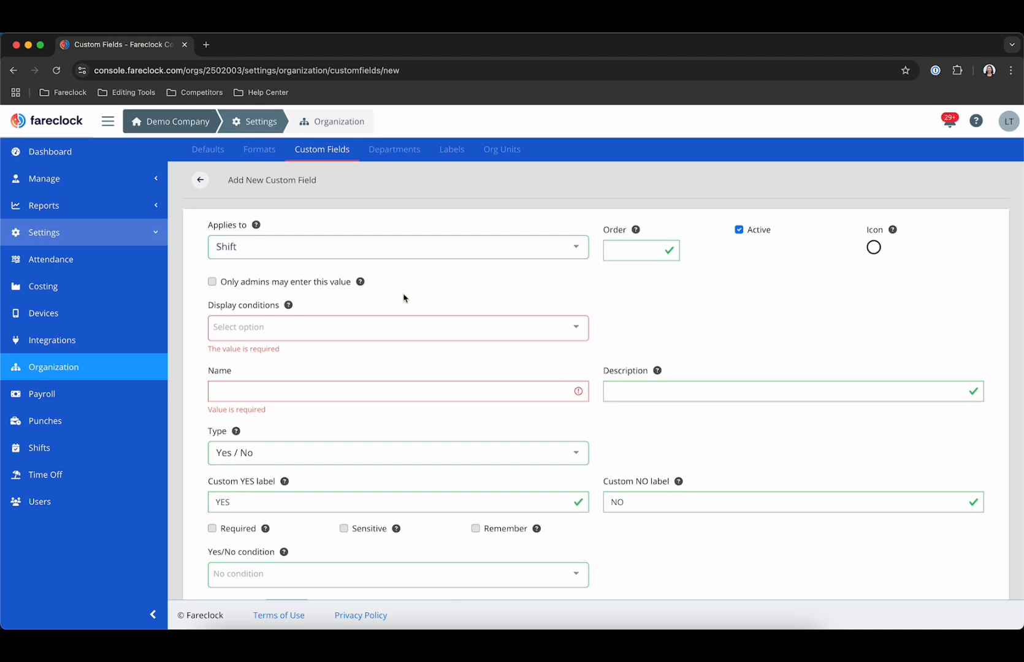
left_click(405, 322)
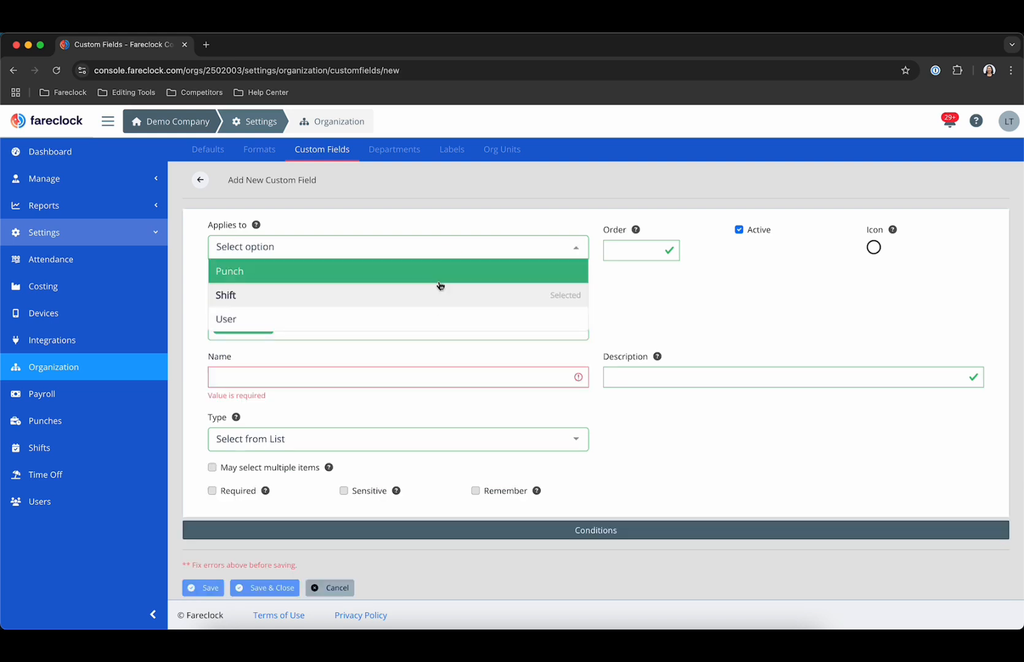
Switch Applies to Punch and list the punch display-condition options beyond Clock IN.
left_click(439, 275)
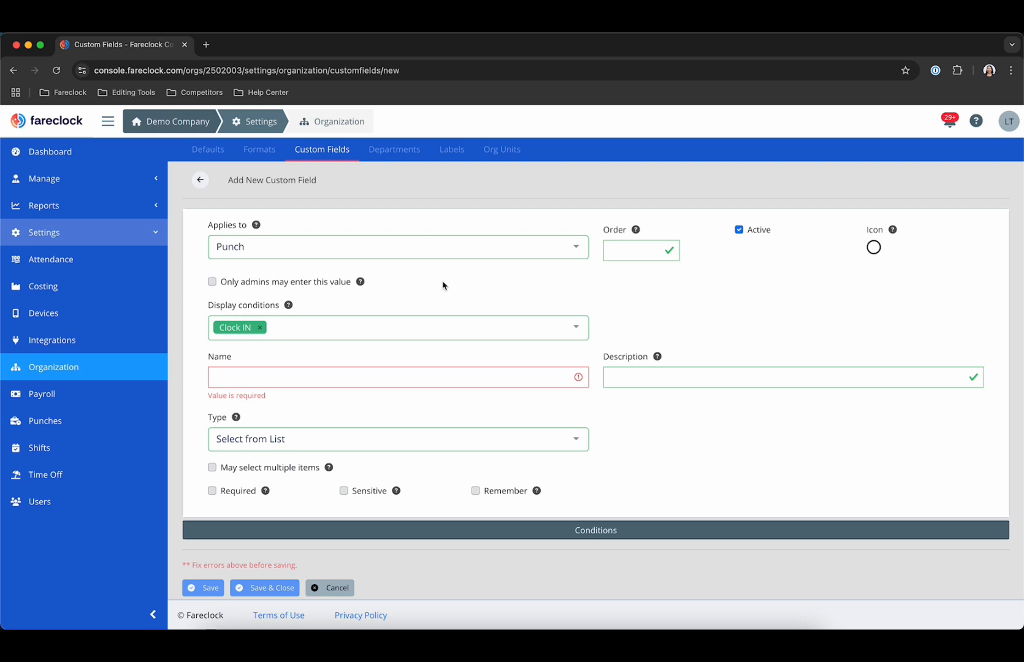
left_click(409, 329)
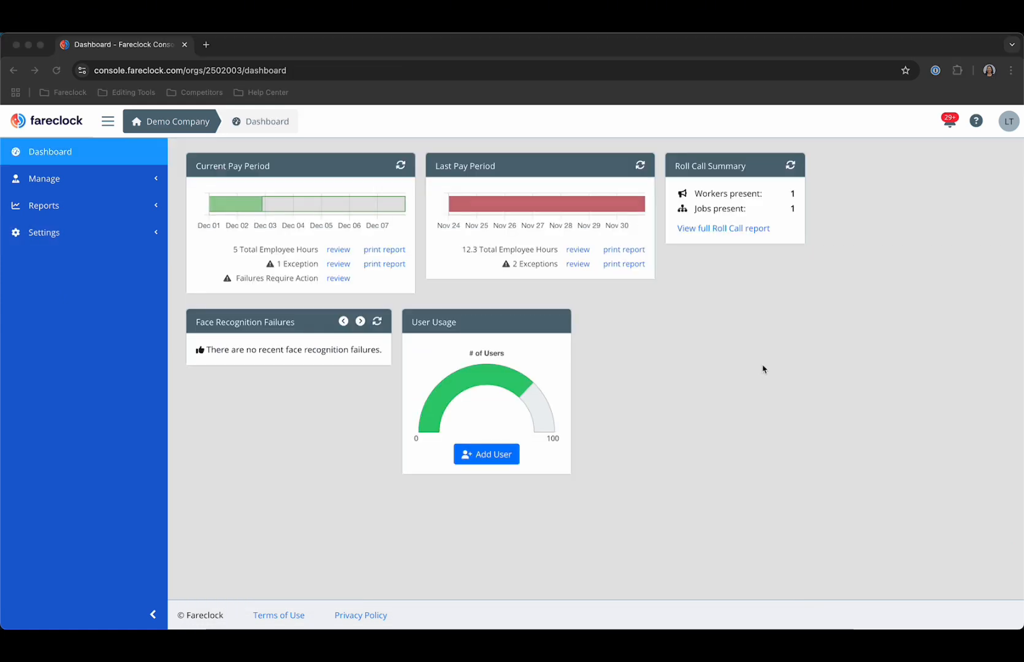
Open Time Cards from the Manage section of the sidebar.
left_click(114, 180)
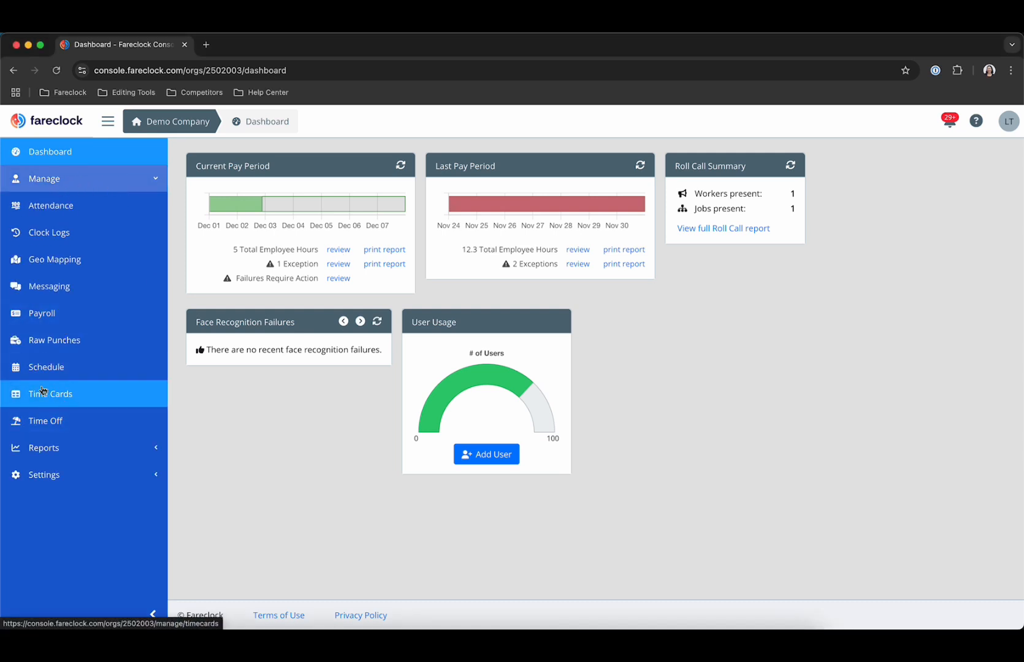
left_click(58, 397)
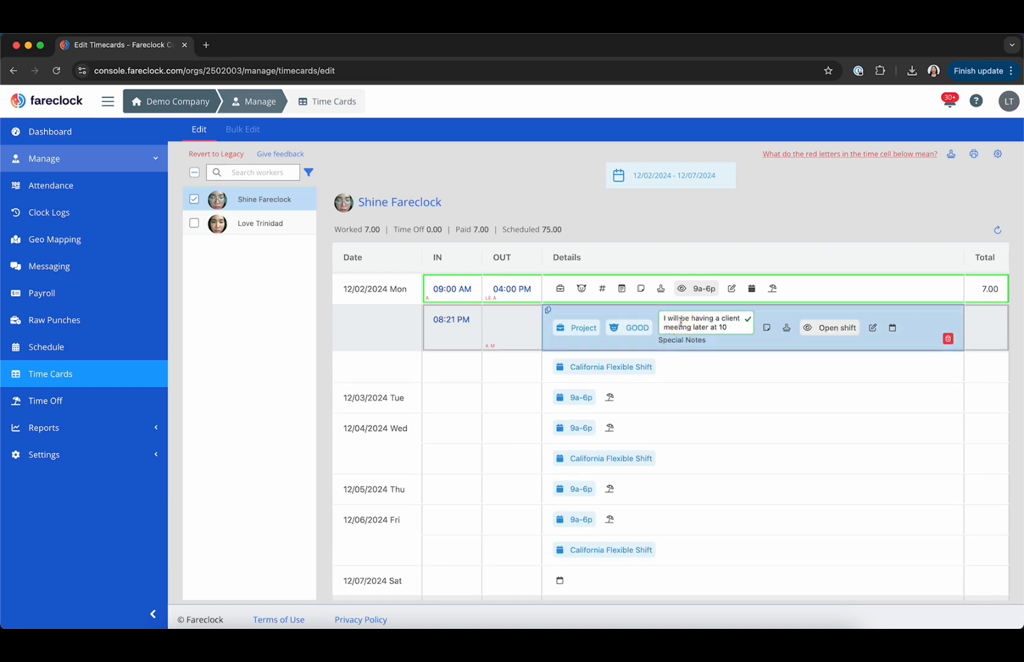
Edit the 08:21 PM punch, changing the Special Notes meeting time from 10 AM to 11 AM.
left_click(639, 338)
left_click(637, 320)
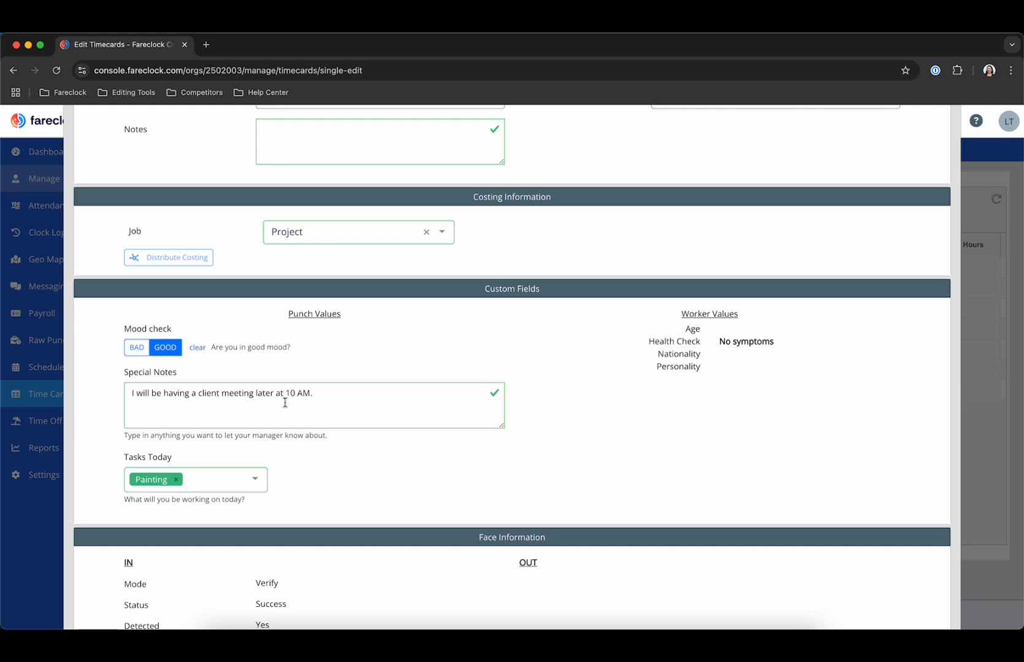
scroll(368, 423, "down", 1)
left_click(295, 371)
key("BackSpace")
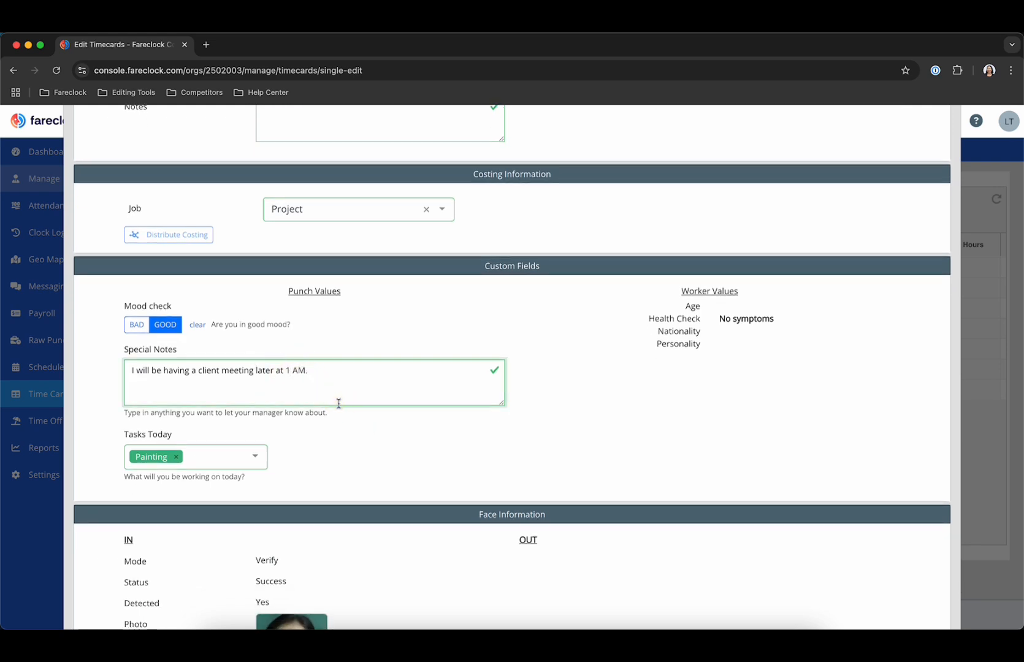
type("1")
left_click(245, 455)
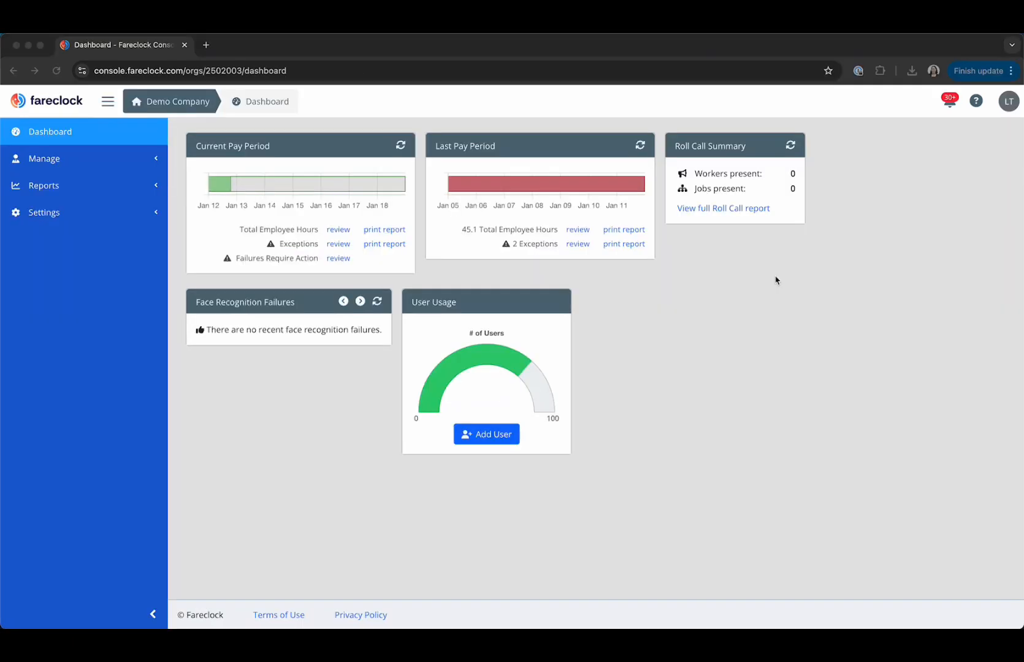
Open the Time Cards report and its Customize filter and column options.
left_click(79, 193)
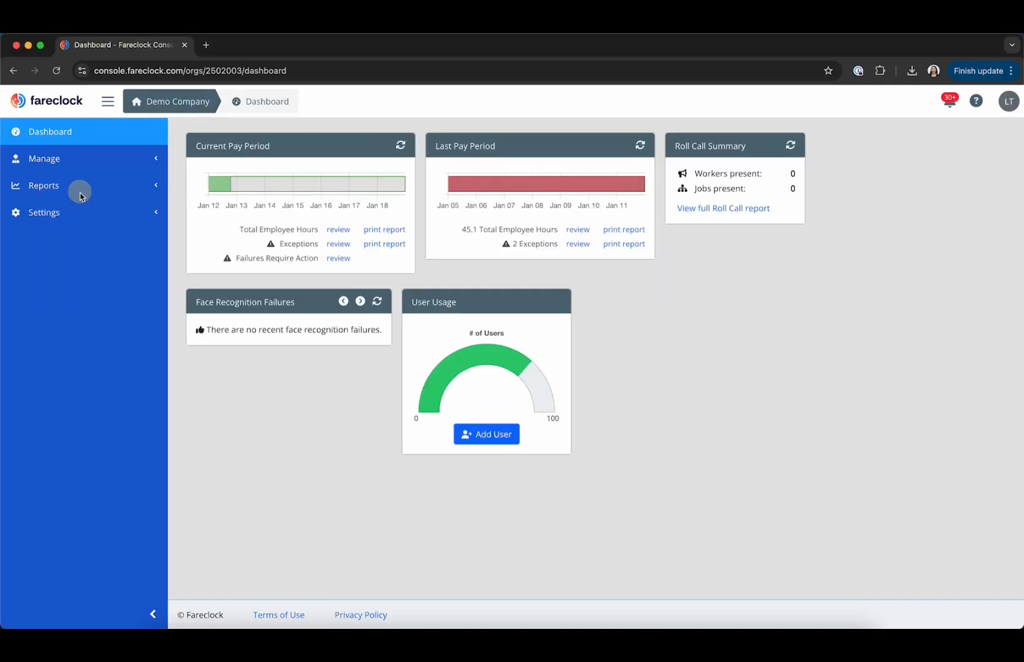
scroll(100, 457, "down", 4)
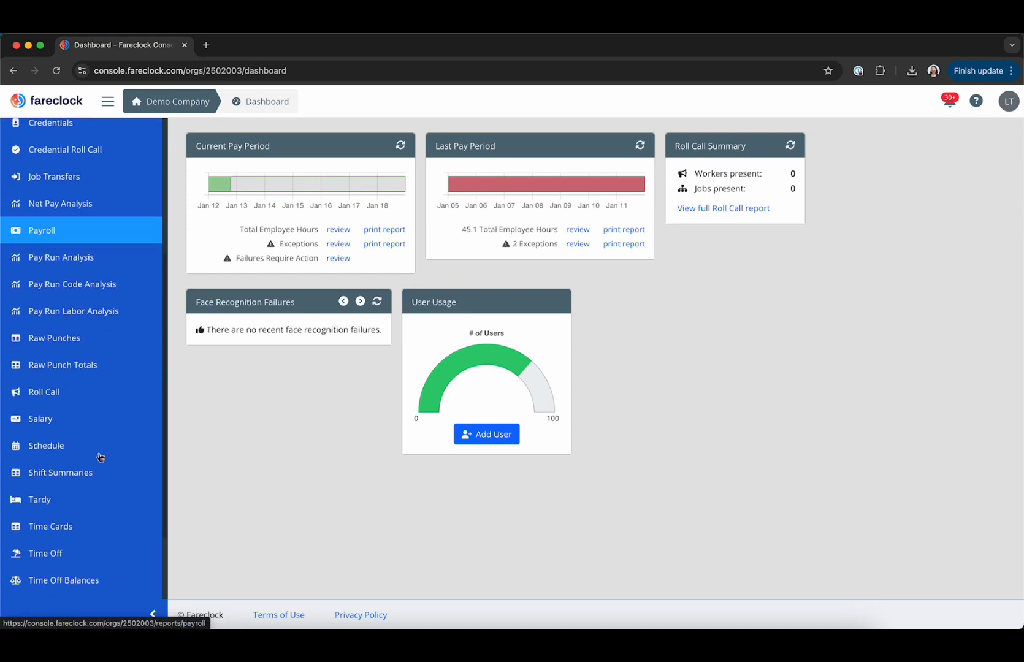
scroll(101, 456, "down", 2)
left_click(95, 488)
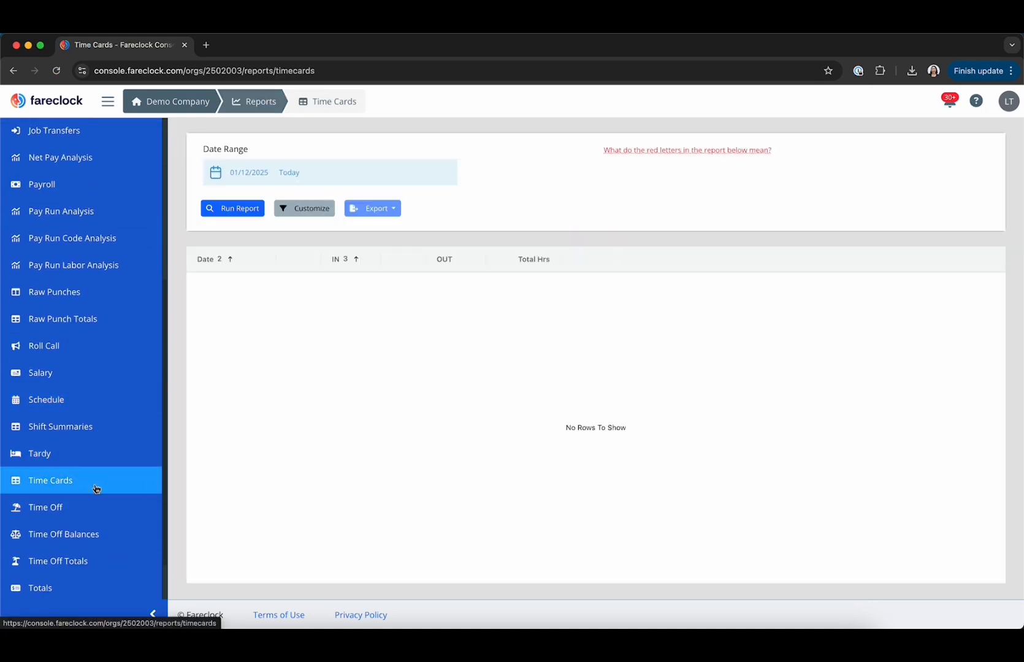
left_click(313, 209)
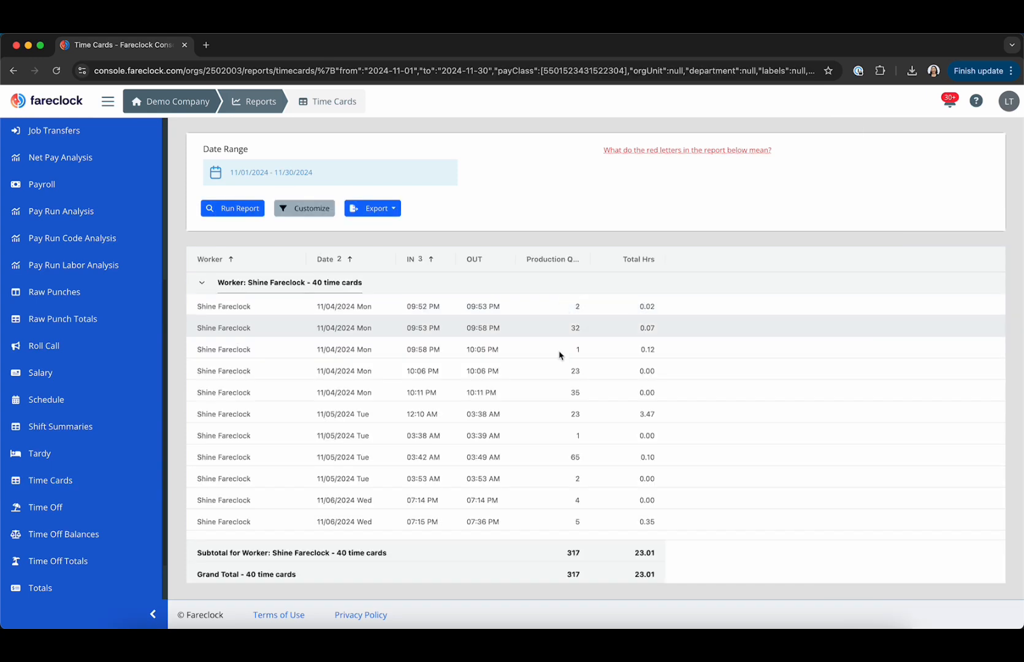
scroll(576, 430, "down", 5)
scroll(579, 474, "down", 10)
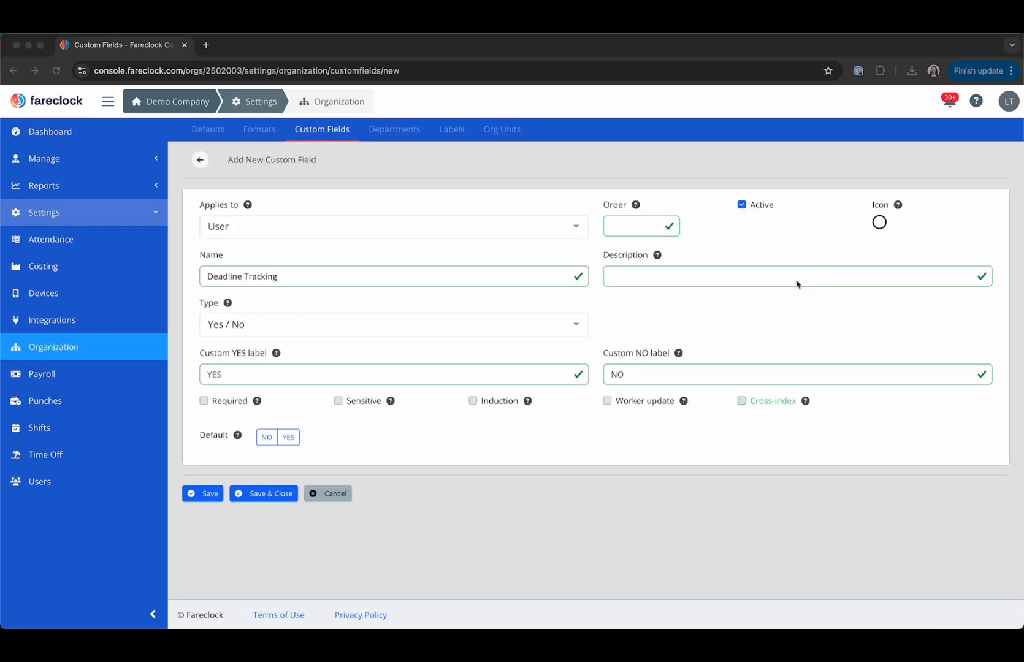
Expand a worker's Custom Fields, showing Completed Training Course YES and Health Check NO SYMPTOMS.
left_click(612, 171)
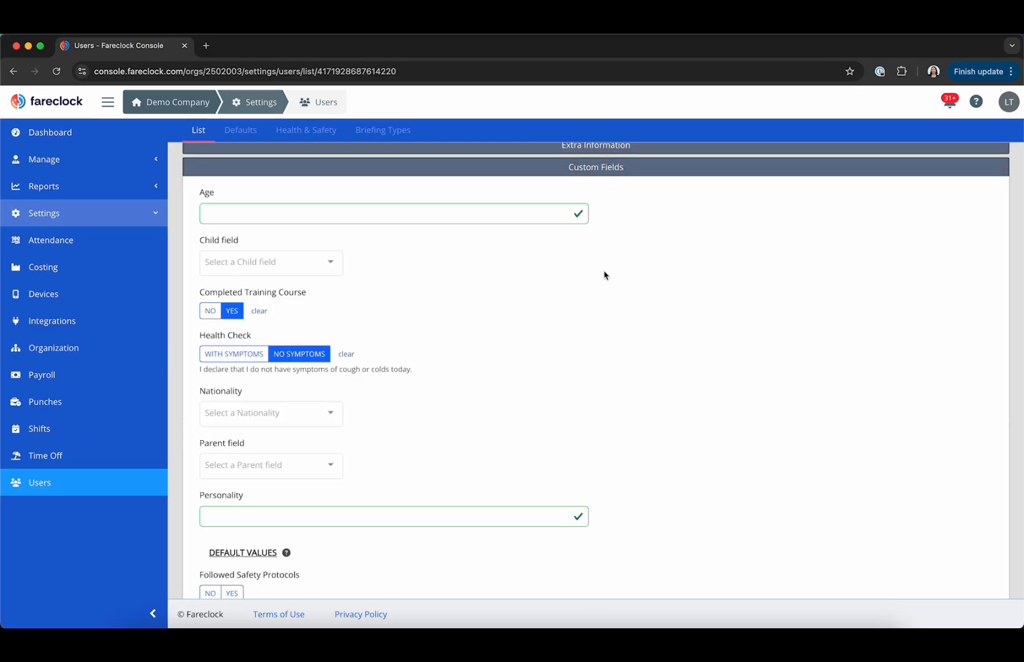
scroll(595, 276, "down", 2)
scroll(496, 271, "up", 1)
scroll(496, 270, "up", 1)
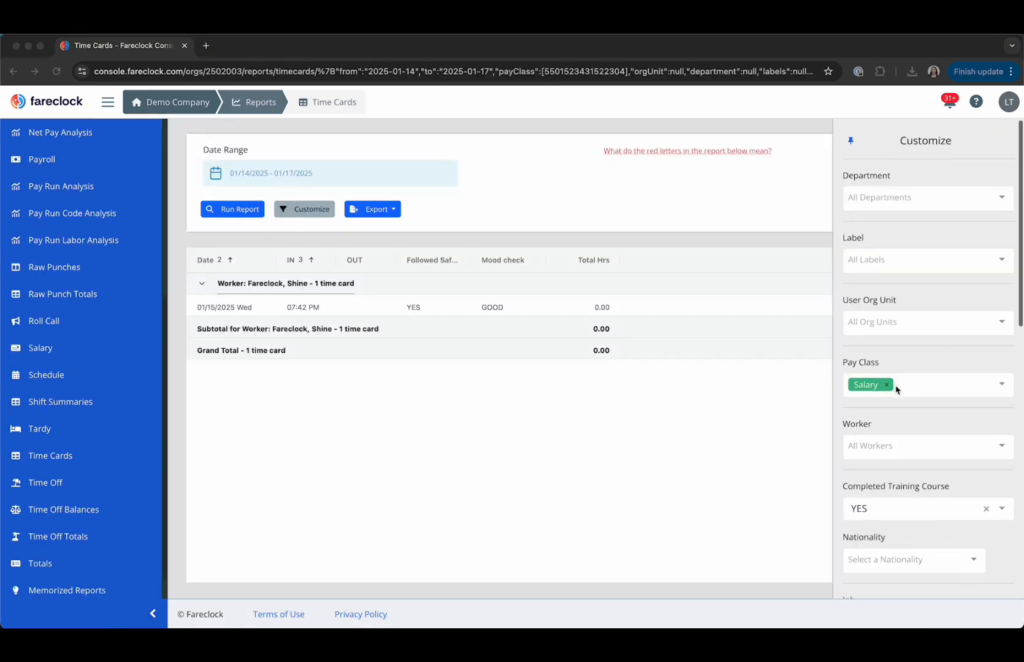
Scroll down past the Customize panel's Columns to reach the Custom Fields help article.
scroll(896, 388, "down", 4)
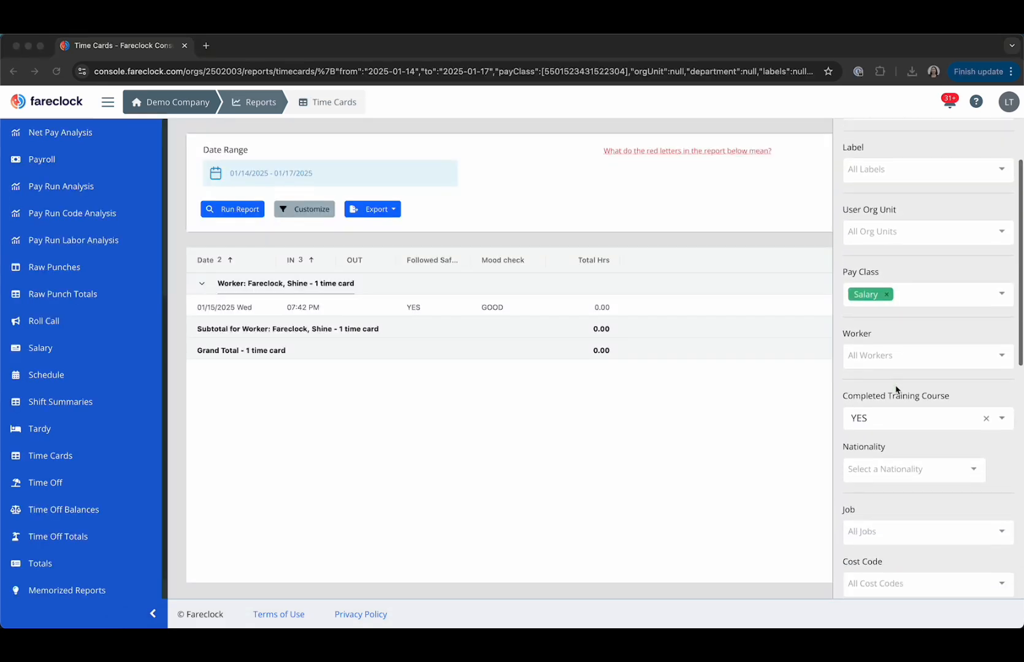
scroll(896, 389, "down", 3)
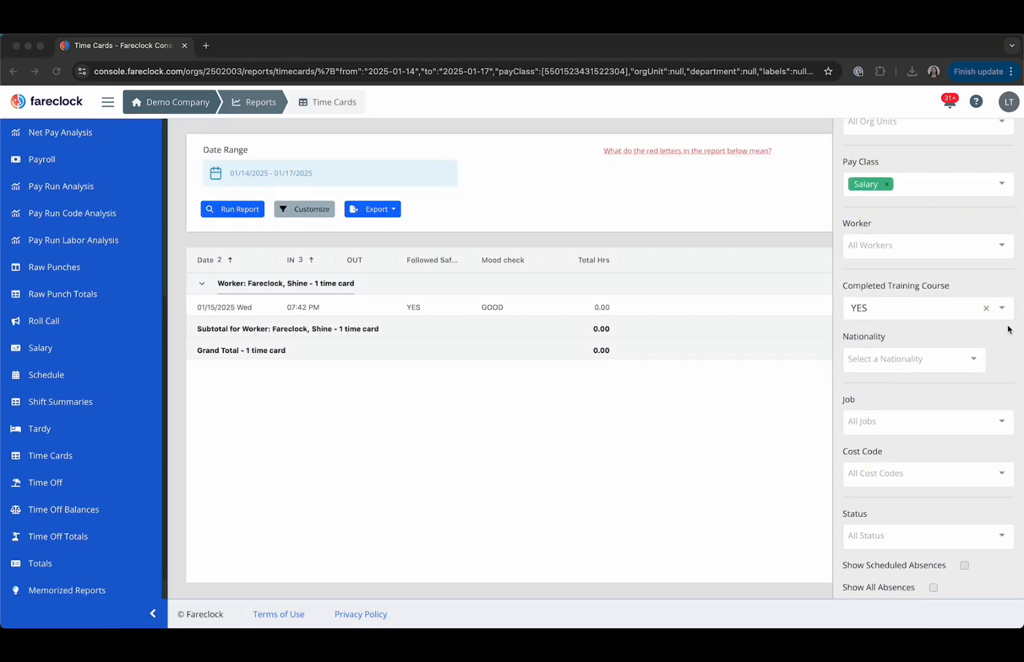
scroll(1006, 312, "down", 10)
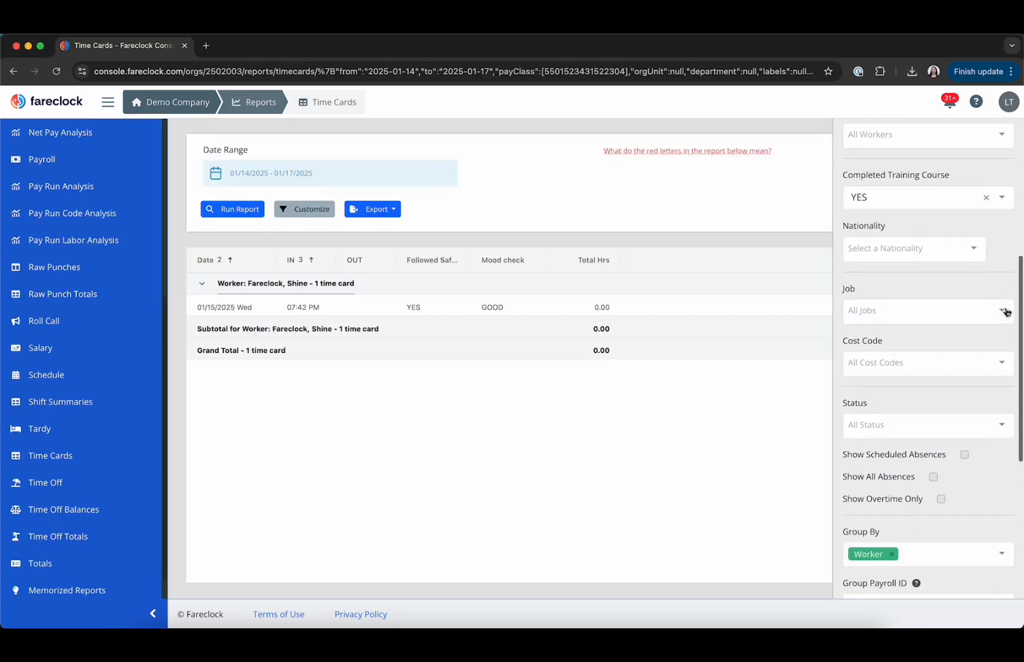
scroll(1007, 313, "down", 5)
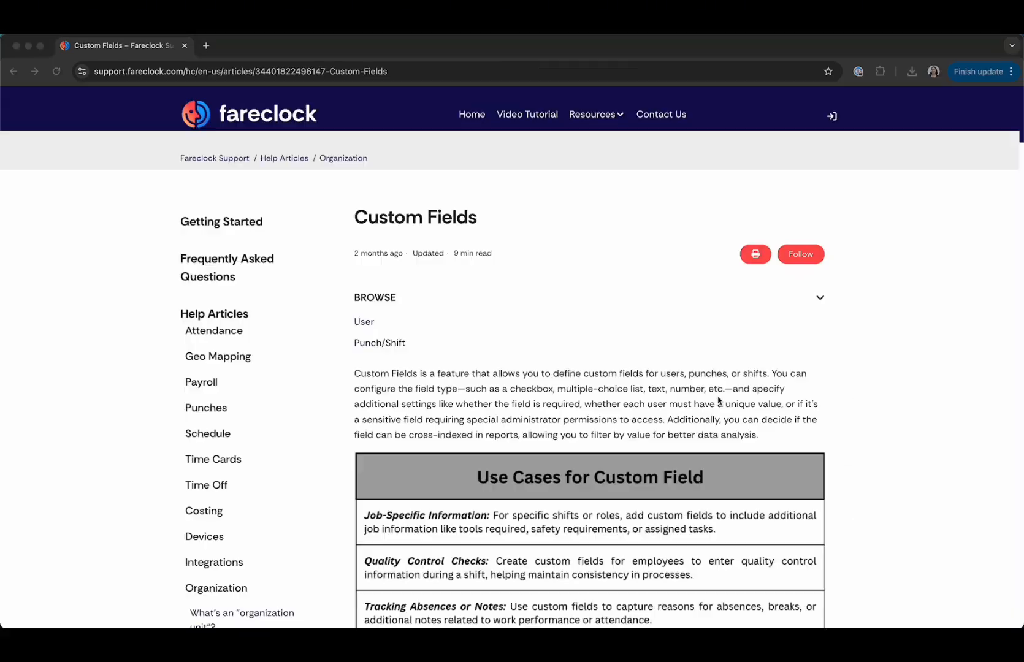
scroll(722, 336, "down", 20)
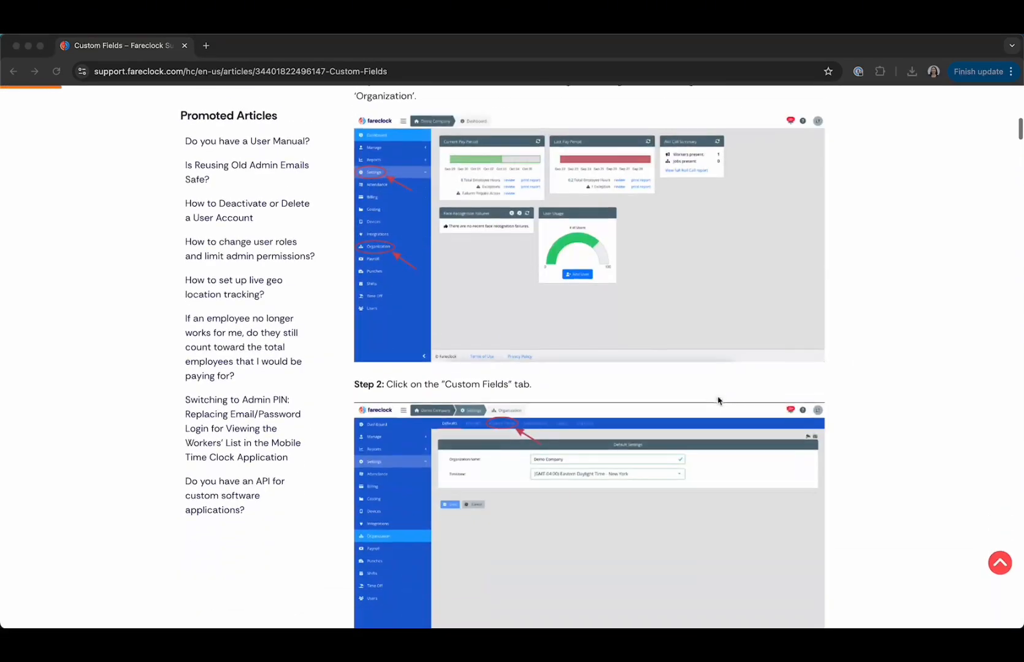
scroll(718, 400, "down", 15)
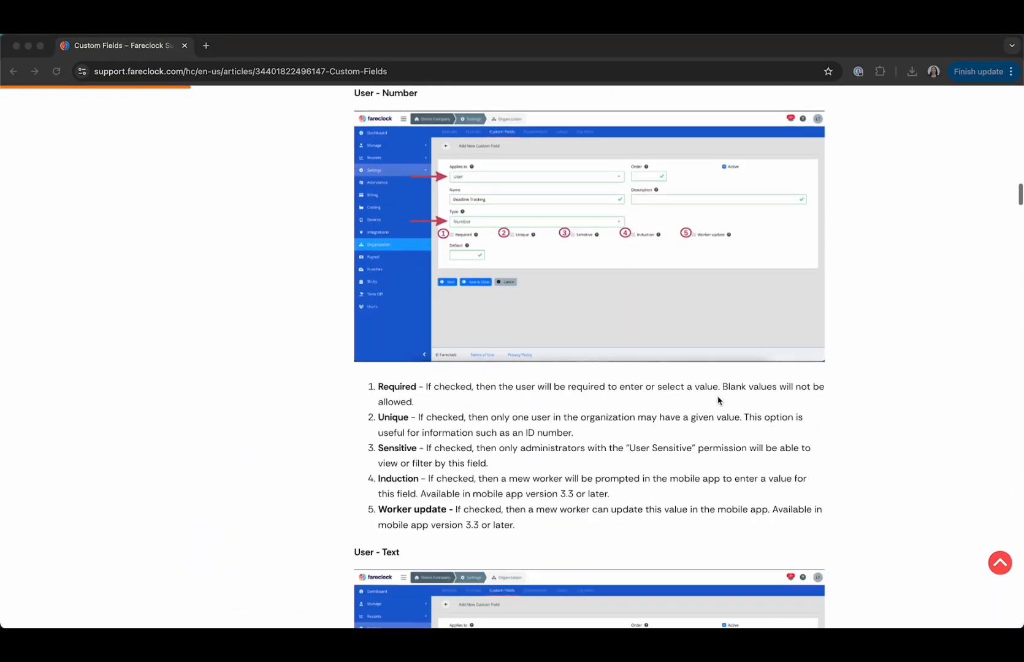
scroll(719, 404, "up", 4)
scroll(718, 404, "up", 5)
scroll(719, 405, "down", 10)
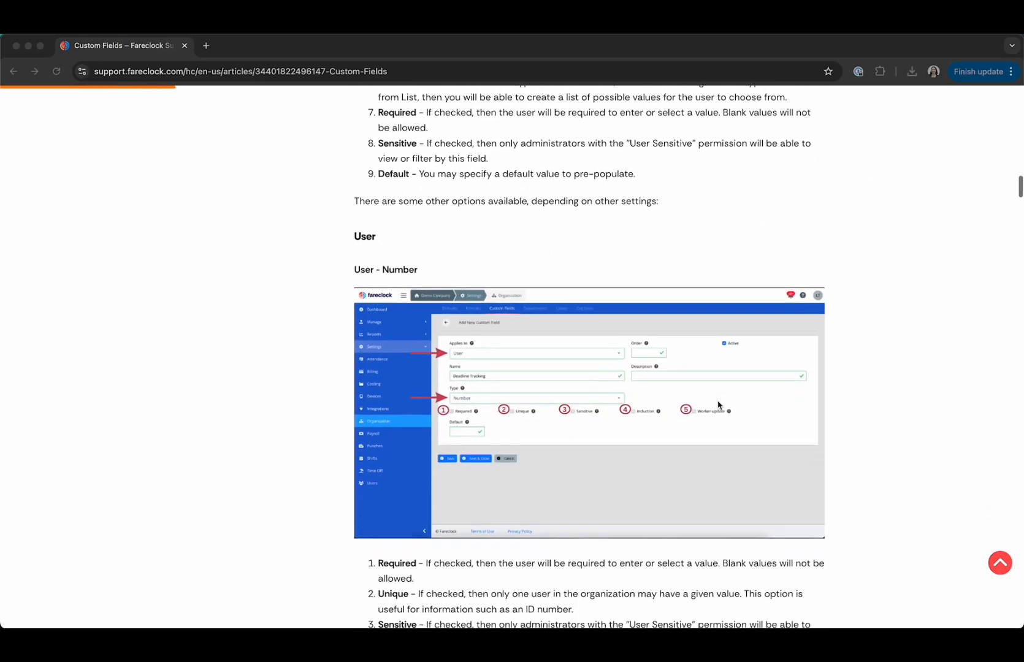
scroll(718, 405, "down", 12)
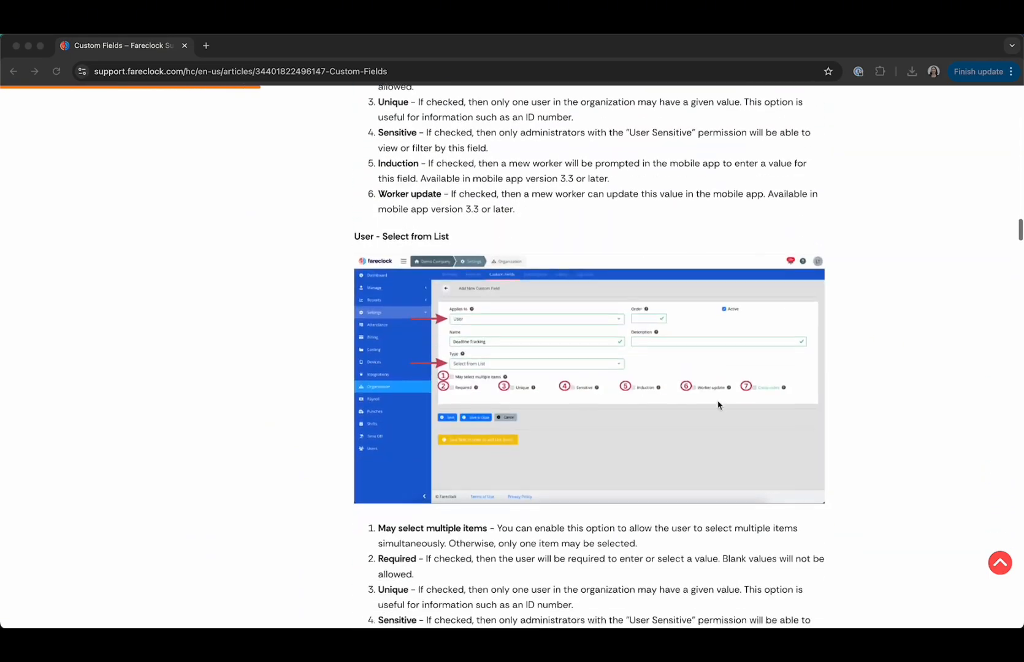